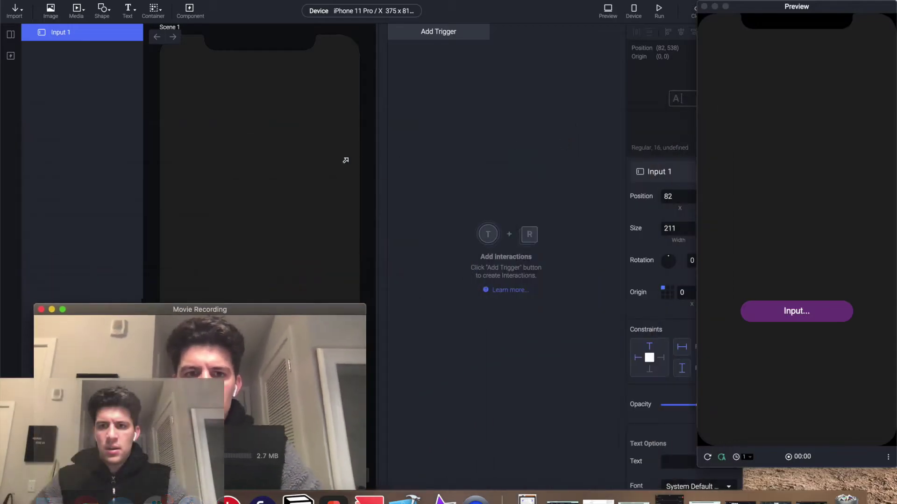
- Reload the Preview and tap the purple input to check its keyboard focus
{"action": "left_click_drag", "start_coordinate": [155, 372], "coordinate": [127, 372]}
{"action": "left_click", "coordinate": [277, 279]}
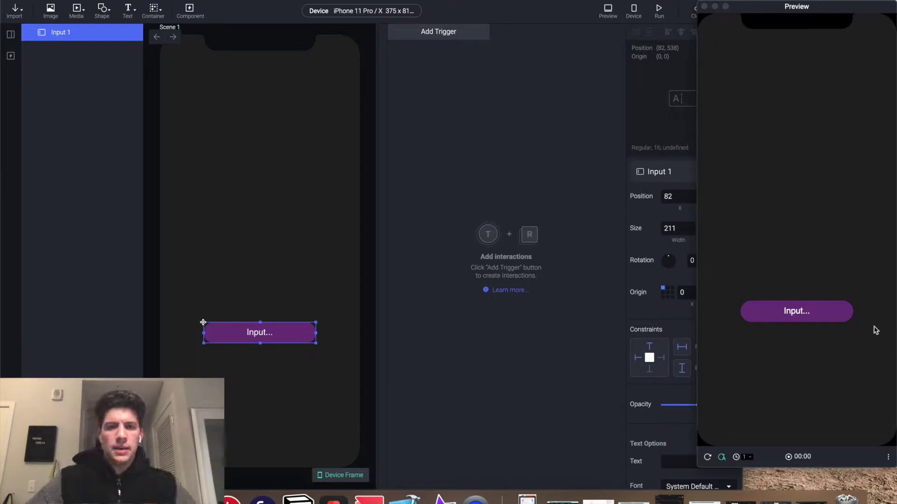
{"action": "left_click", "coordinate": [811, 316]}
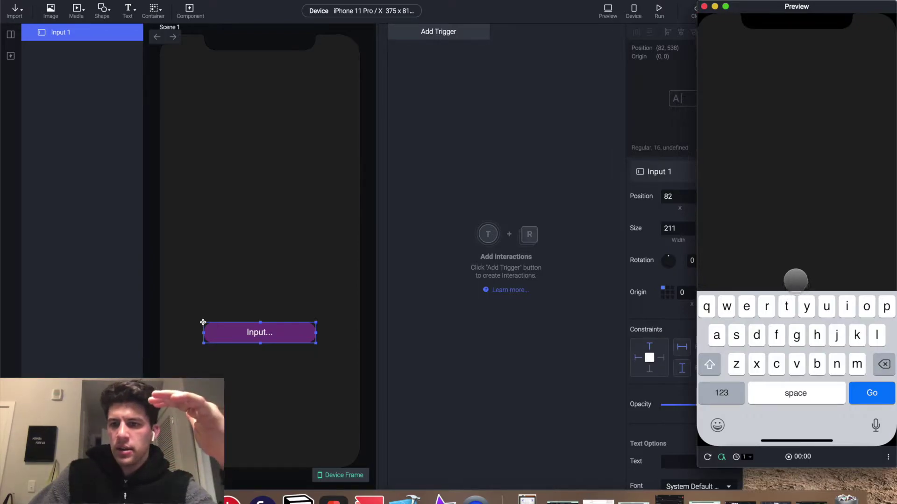
{"action": "left_click", "coordinate": [708, 458]}
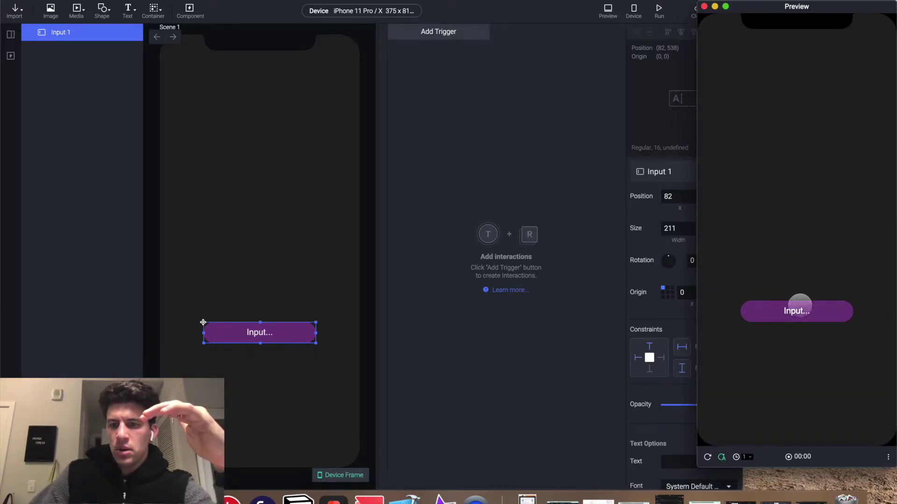
{"action": "left_click", "coordinate": [797, 311]}
{"action": "left_click", "coordinate": [788, 332]}
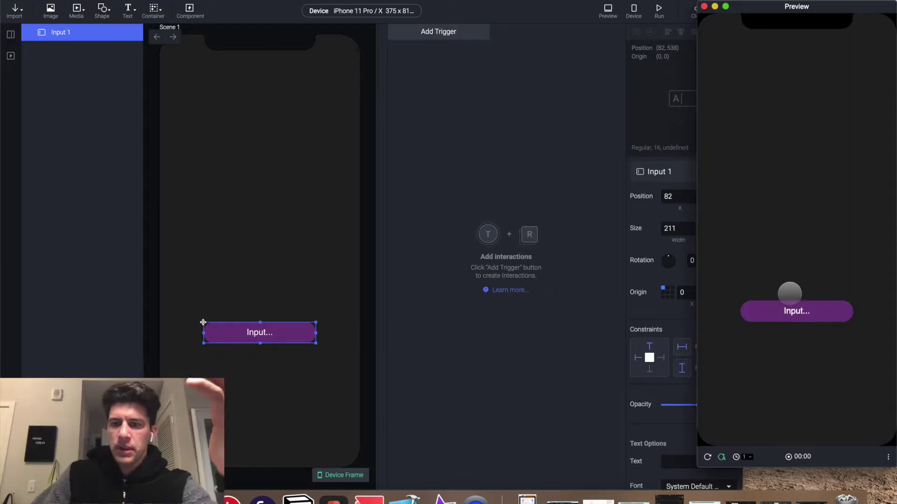
- Type 'sadfsdfas' into the preview field, submit with Return, then dismiss the keyboard
{"action": "left_click", "coordinate": [791, 308]}
{"action": "left_click", "coordinate": [776, 332]}
{"action": "left_click", "coordinate": [798, 305]}
{"action": "type", "text": "sadfsdfas"}
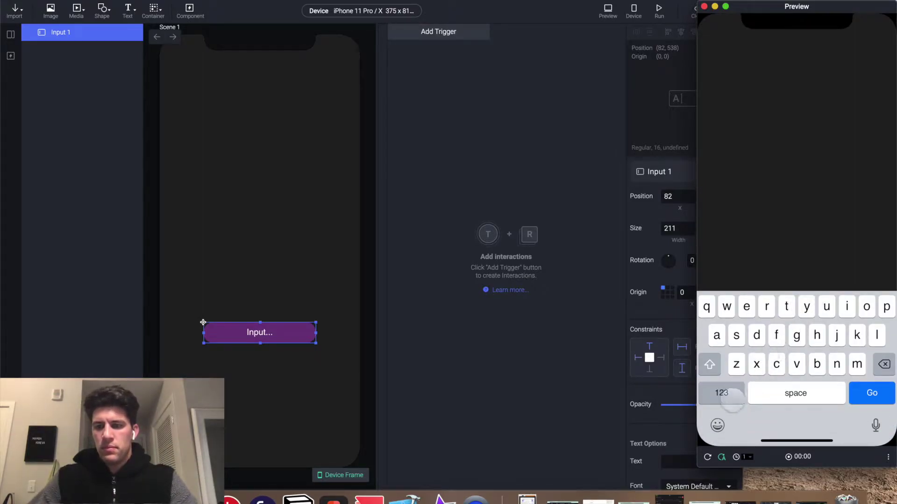
{"action": "key", "text": "Return"}
{"action": "left_click", "coordinate": [799, 311]}
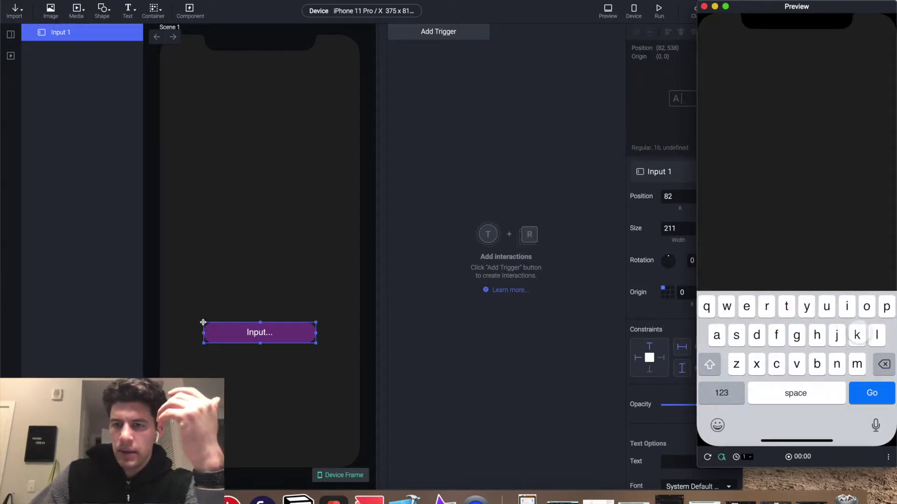
{"action": "left_click", "coordinate": [888, 363]}
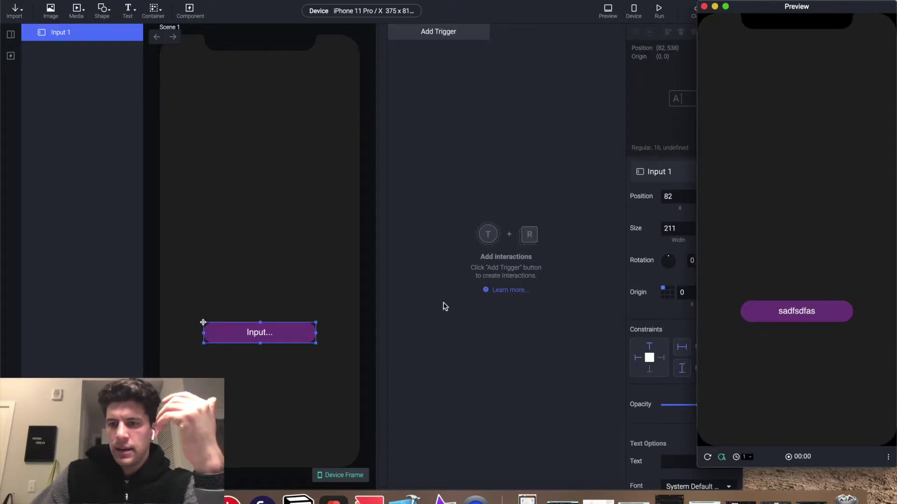
- Delete the old input and add a new default Input placed at about 82, 604
{"action": "left_click", "coordinate": [253, 341]}
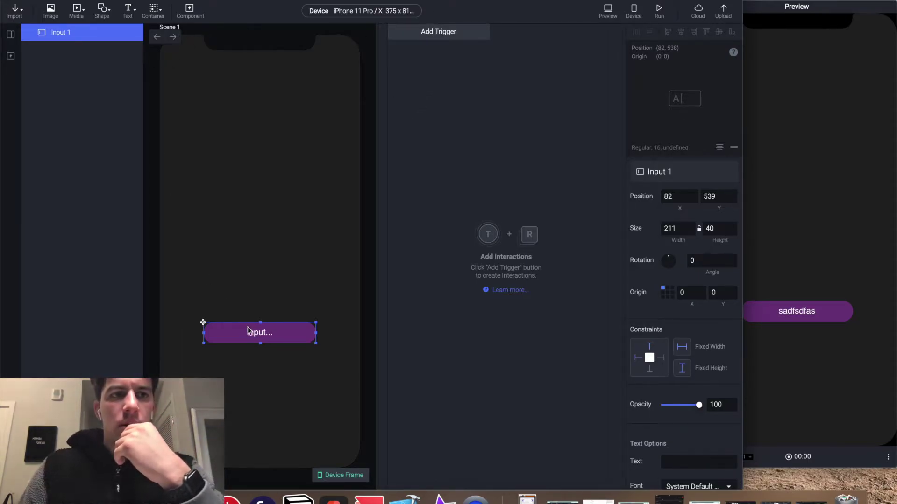
{"action": "key", "text": "Delete"}
{"action": "left_click", "coordinate": [119, 7]}
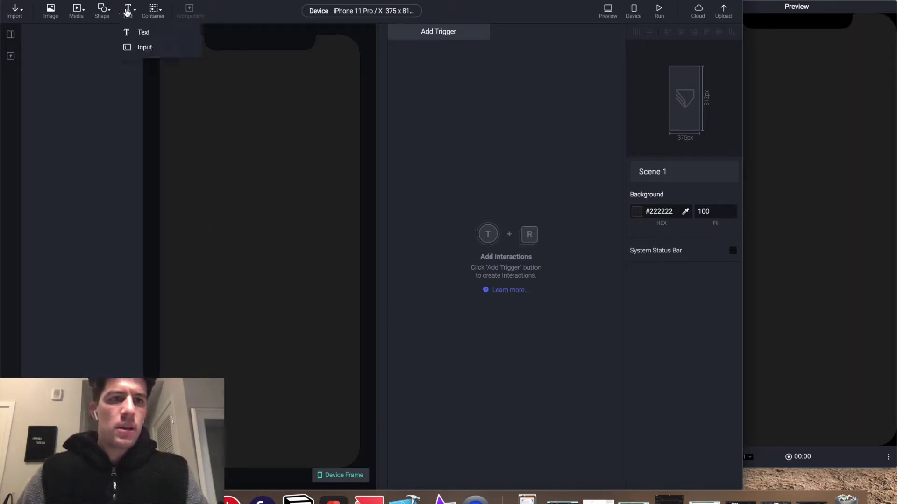
{"action": "left_click", "coordinate": [142, 47]}
{"action": "left_click_drag", "start_coordinate": [220, 57], "coordinate": [264, 379]}
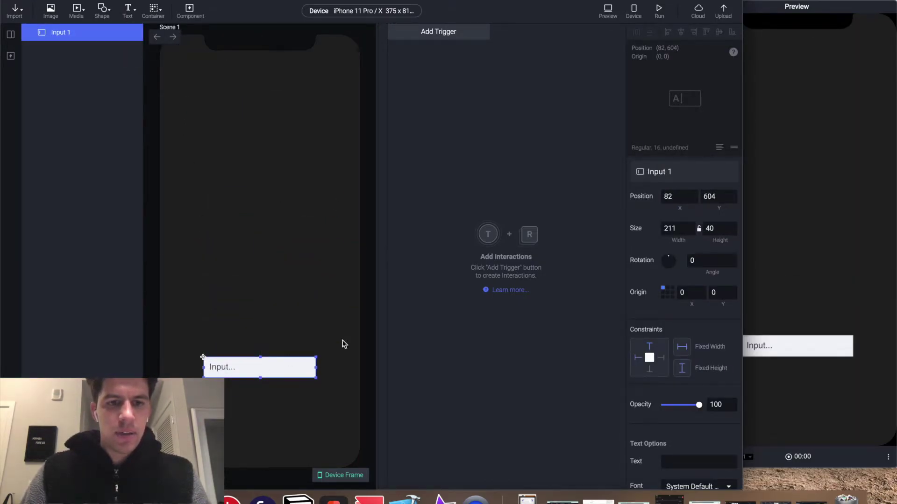
- Set the input's text colour to white #FFFFFF
{"action": "scroll", "coordinate": [671, 365], "scroll_direction": "down", "scroll_amount": 10}
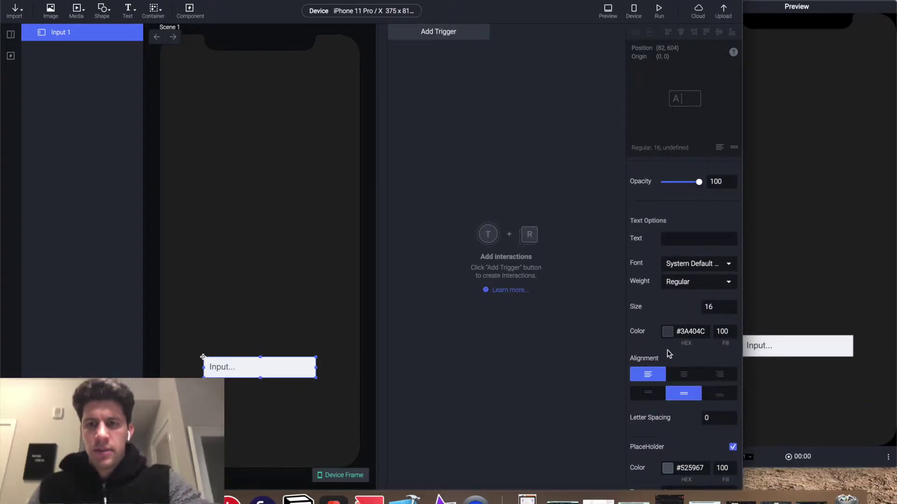
{"action": "scroll", "coordinate": [669, 353], "scroll_direction": "down", "scroll_amount": 2}
{"action": "left_click", "coordinate": [667, 299]}
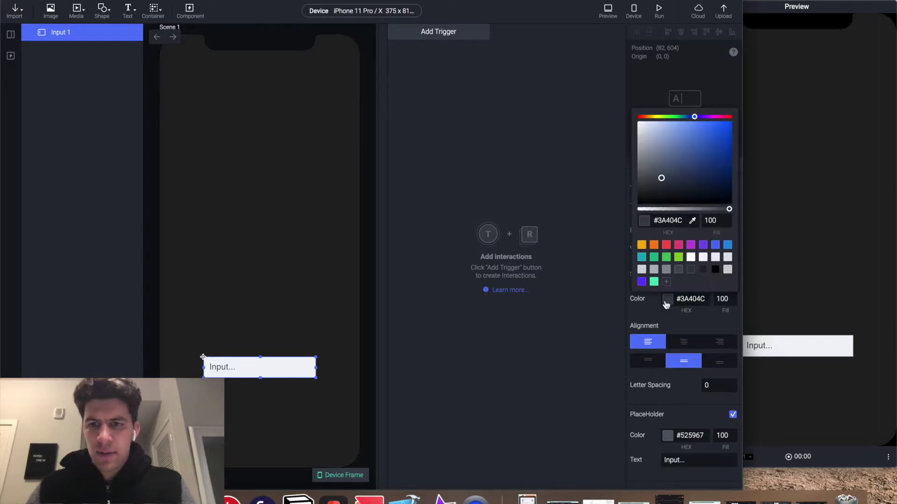
{"action": "left_click", "coordinate": [690, 244]}
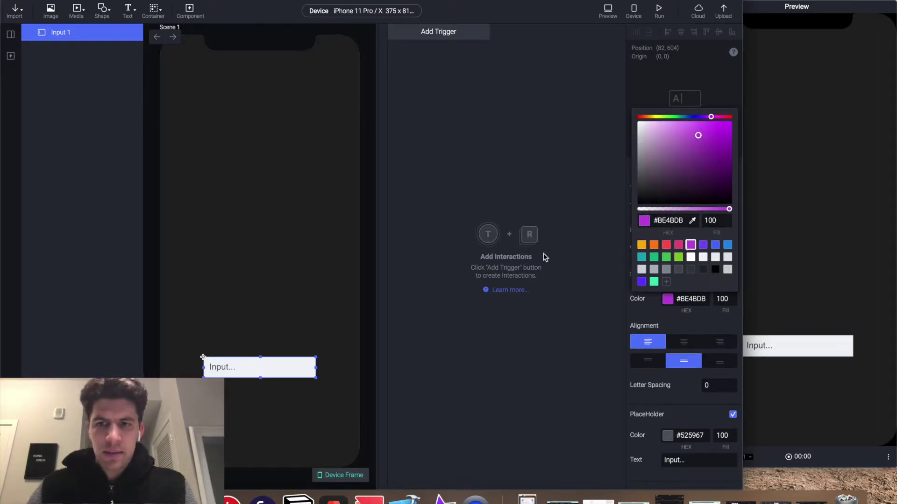
{"action": "left_click", "coordinate": [704, 306]}
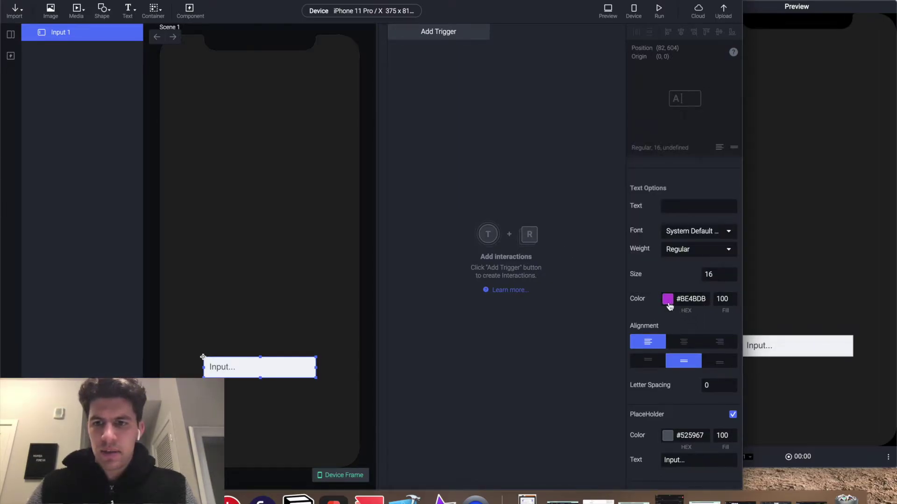
{"action": "left_click", "coordinate": [668, 300]}
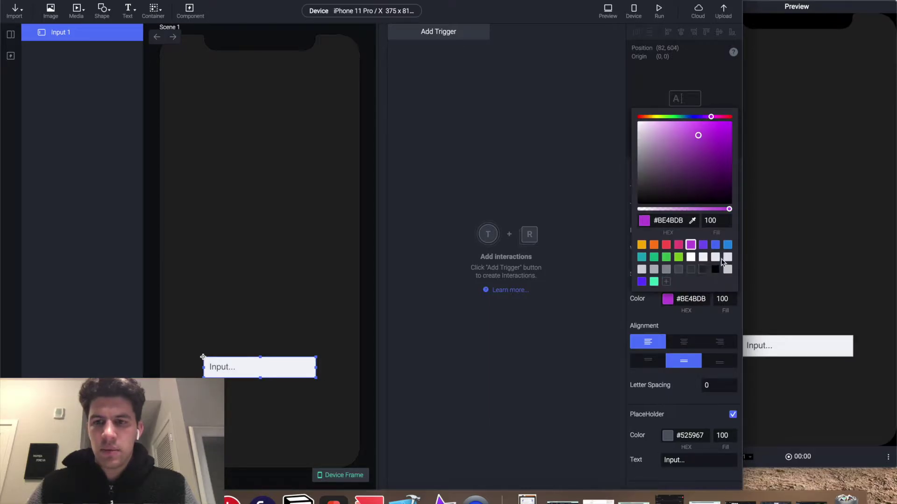
{"action": "left_click", "coordinate": [692, 258]}
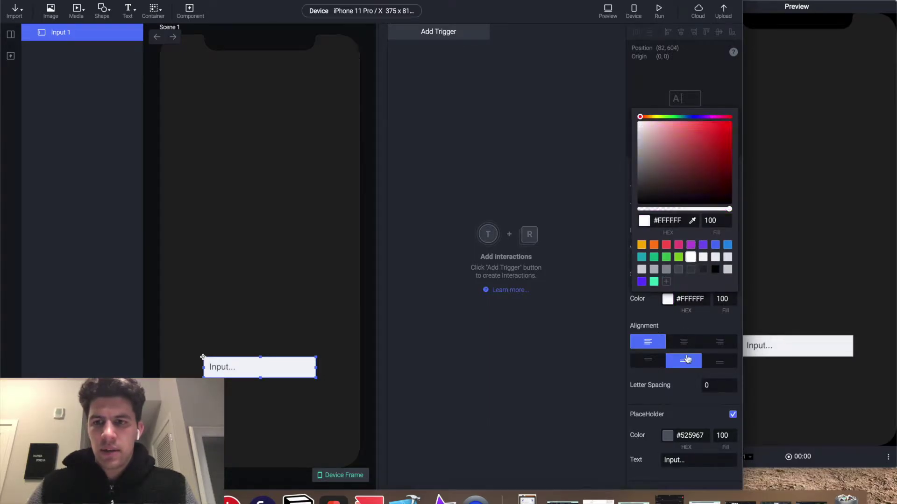
{"action": "left_click", "coordinate": [691, 330]}
- Centre-align the text, make the placeholder #FFFFFF, and turn off the border
{"action": "scroll", "coordinate": [682, 322], "scroll_direction": "down", "scroll_amount": 2}
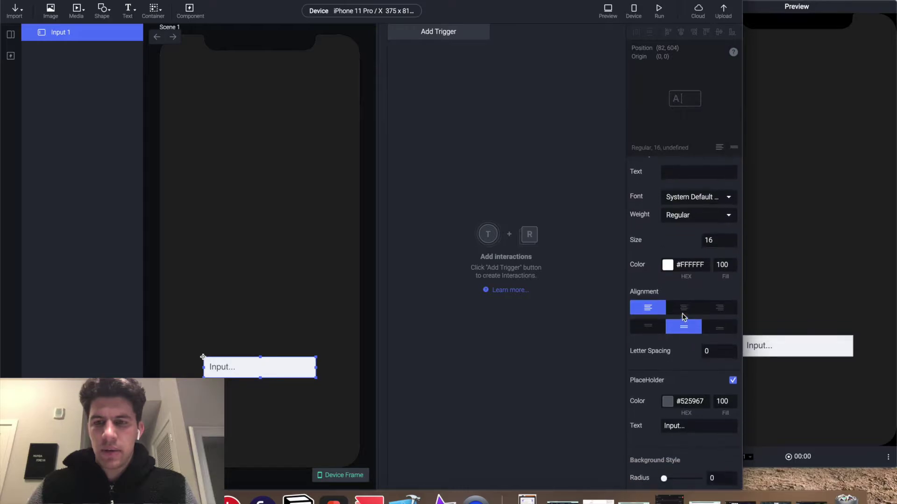
{"action": "left_click", "coordinate": [682, 310]}
{"action": "scroll", "coordinate": [682, 327], "scroll_direction": "down", "scroll_amount": 4}
{"action": "left_click", "coordinate": [668, 323]}
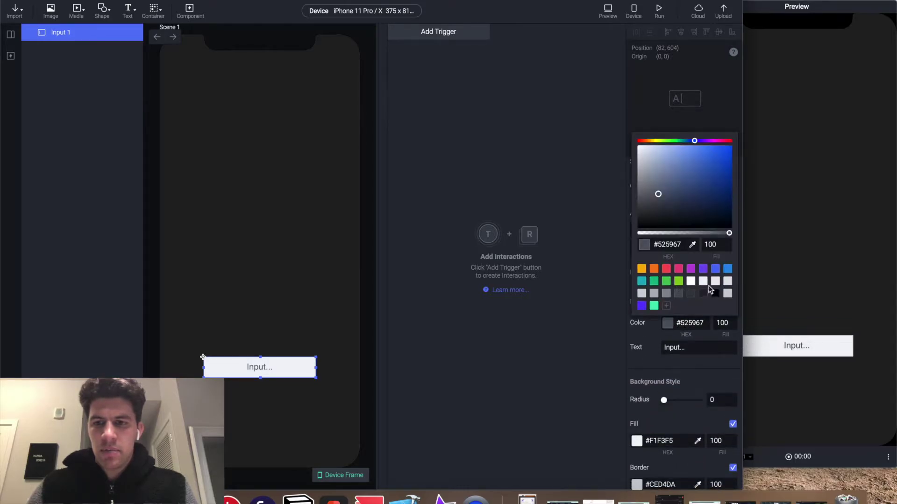
{"action": "left_click", "coordinate": [691, 280]}
{"action": "left_click", "coordinate": [682, 362]}
{"action": "scroll", "coordinate": [696, 402], "scroll_direction": "down", "scroll_amount": 3}
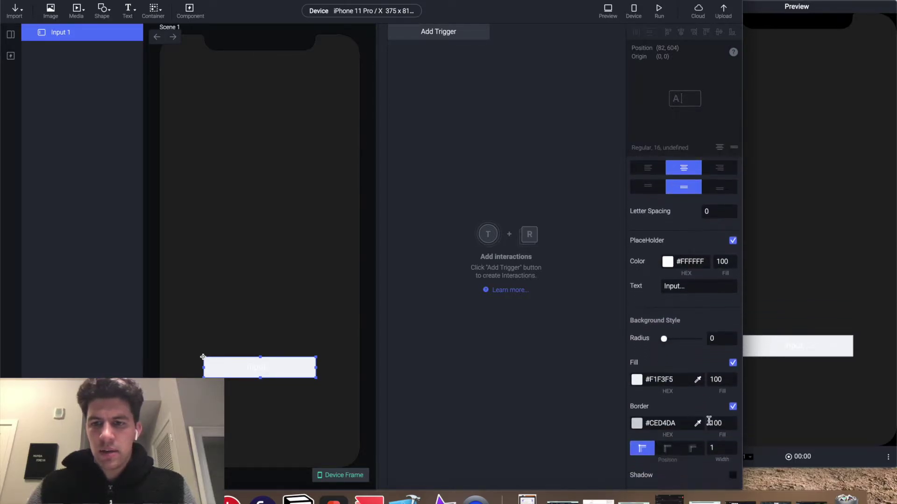
{"action": "left_click", "coordinate": [733, 407]}
{"action": "scroll", "coordinate": [676, 402], "scroll_direction": "down", "scroll_amount": 3}
{"action": "left_click", "coordinate": [637, 326]}
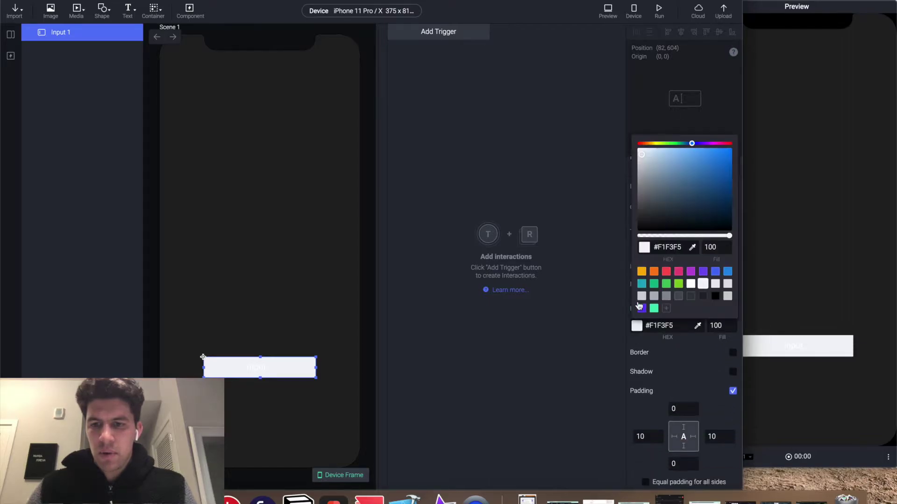
- Fill the input box with purple #BE4BDB at 50% opacity
{"action": "left_click", "coordinate": [691, 272]}
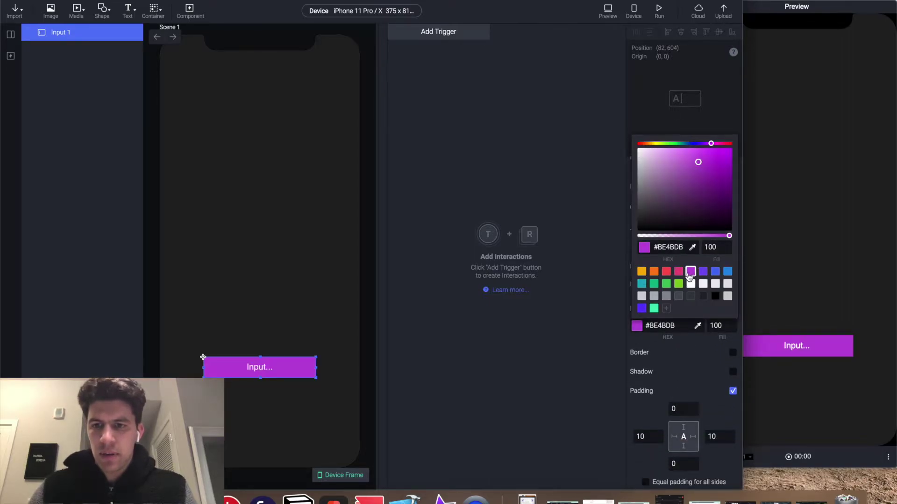
{"action": "left_click", "coordinate": [721, 326]}
{"action": "type", "text": "70"}
{"action": "key", "text": "Return"}
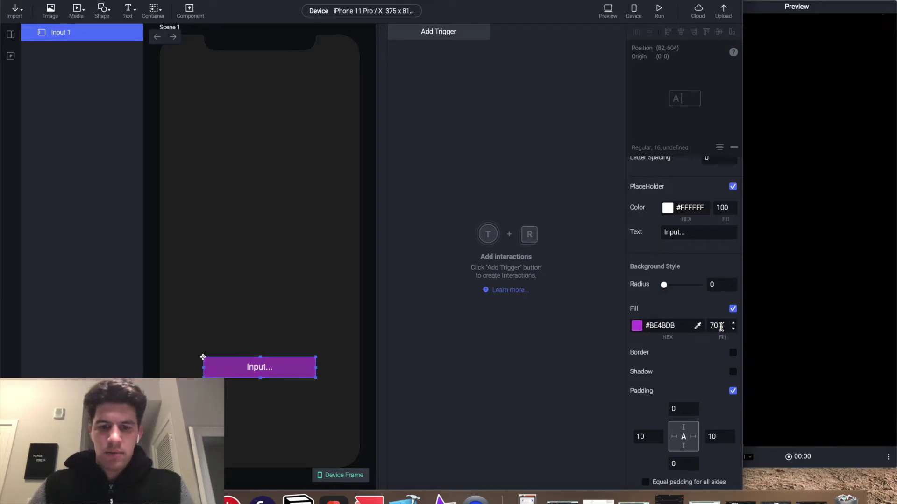
{"action": "left_click", "coordinate": [721, 331]}
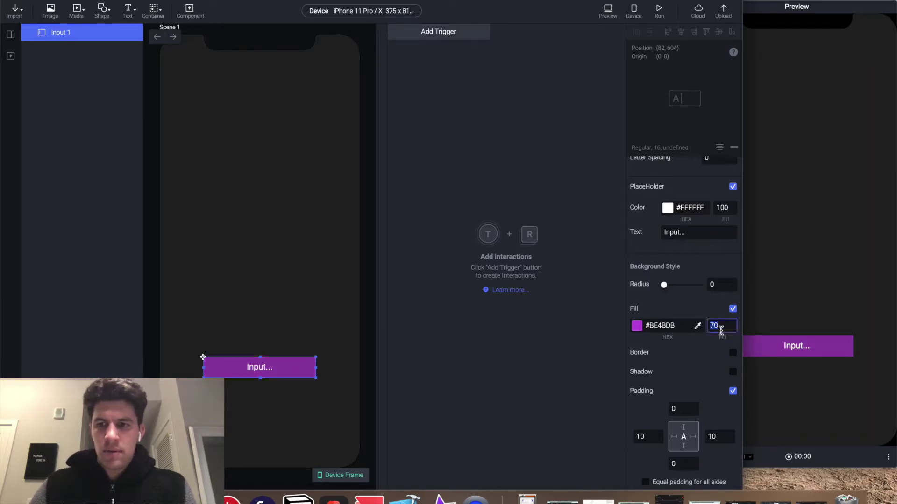
{"action": "type", "text": "50"}
{"action": "key", "text": "Return"}
- Round the input's corners to radius 20 and test it in the Preview
{"action": "scroll", "coordinate": [714, 326], "scroll_direction": "down", "scroll_amount": 2}
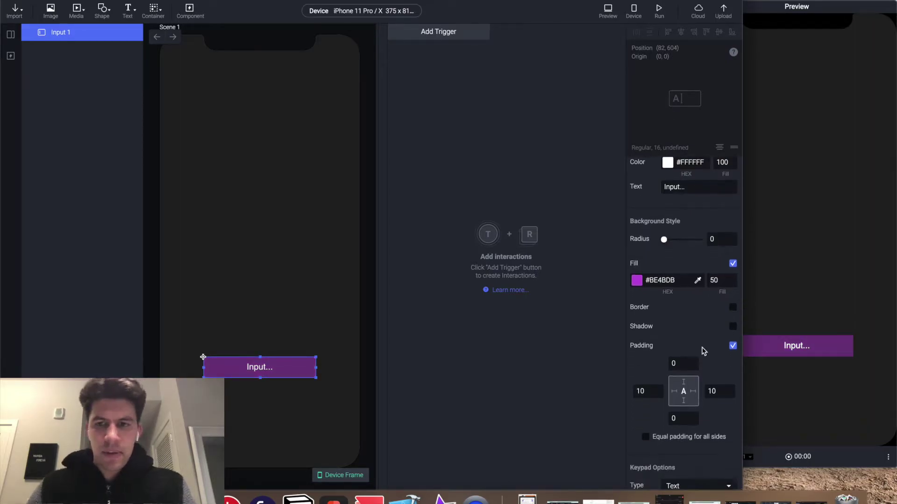
{"action": "left_click", "coordinate": [714, 237]}
{"action": "type", "text": "20"}
{"action": "key", "text": "Return"}
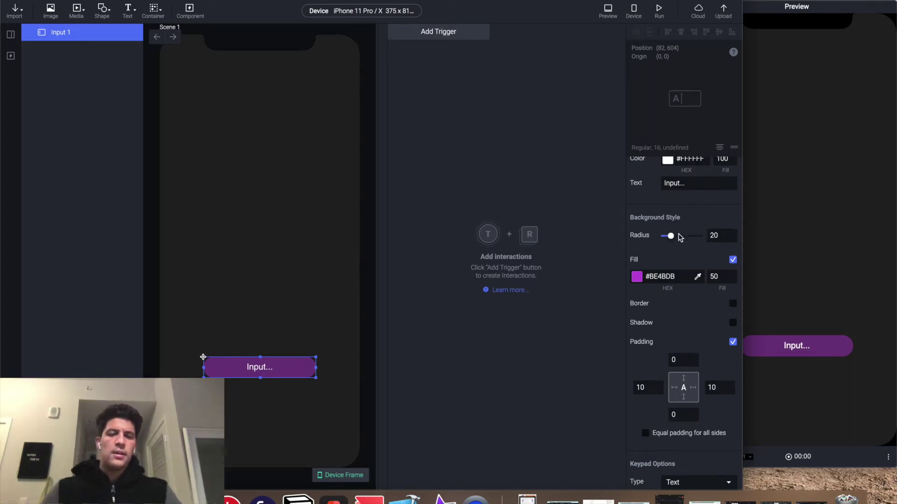
{"action": "left_click", "coordinate": [795, 344]}
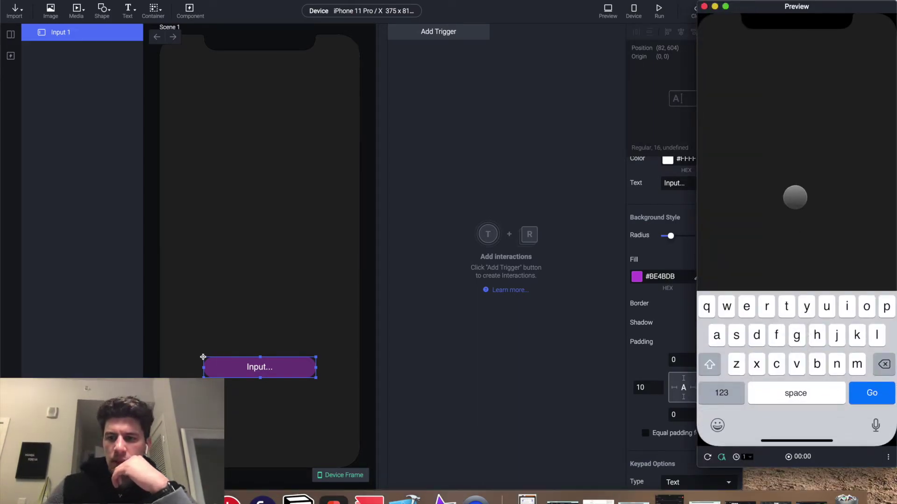
- Rename the Input 1 layer to 'Input' and bring up the Add Trigger list
{"action": "left_click", "coordinate": [414, 327]}
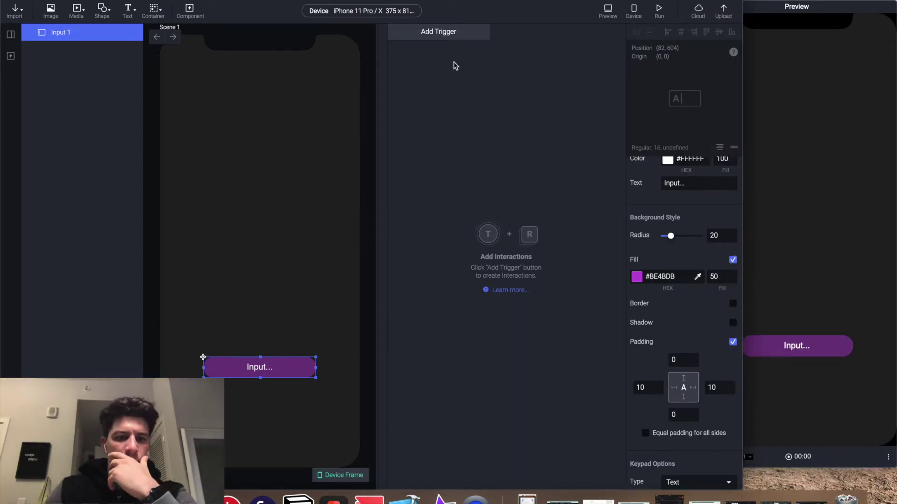
{"action": "left_click", "coordinate": [316, 49]}
{"action": "left_click", "coordinate": [71, 32]}
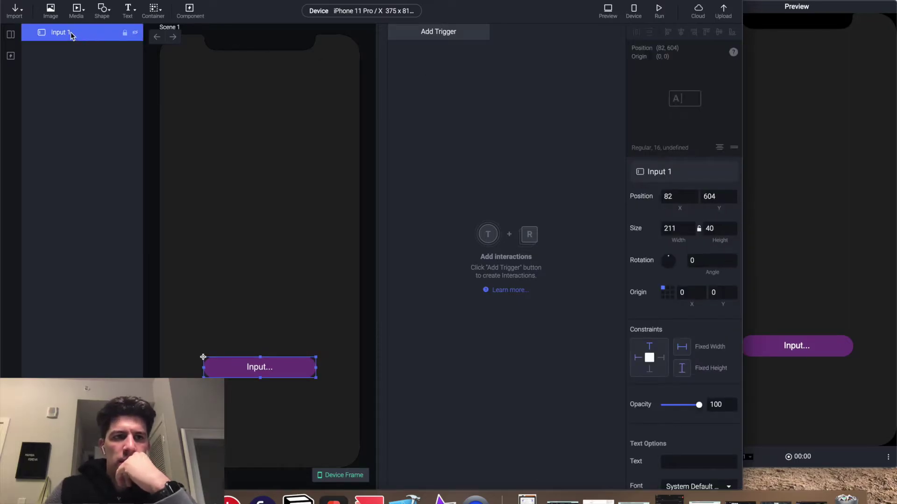
{"action": "left_click", "coordinate": [71, 32]}
{"action": "type", "text": "Input"}
{"action": "key", "text": "Return"}
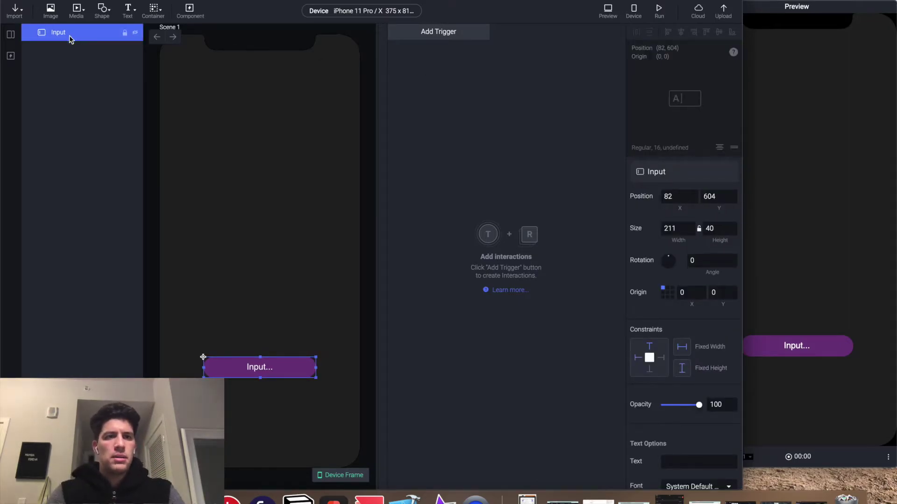
{"action": "left_click", "coordinate": [460, 39]}
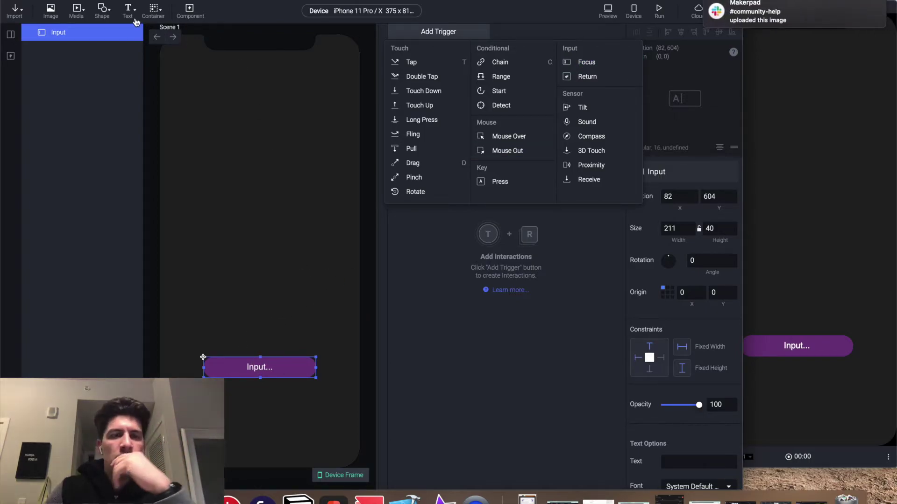
- Add a Focus In trigger on the Input layer and test focusing it in the Preview
{"action": "left_click", "coordinate": [578, 66]}
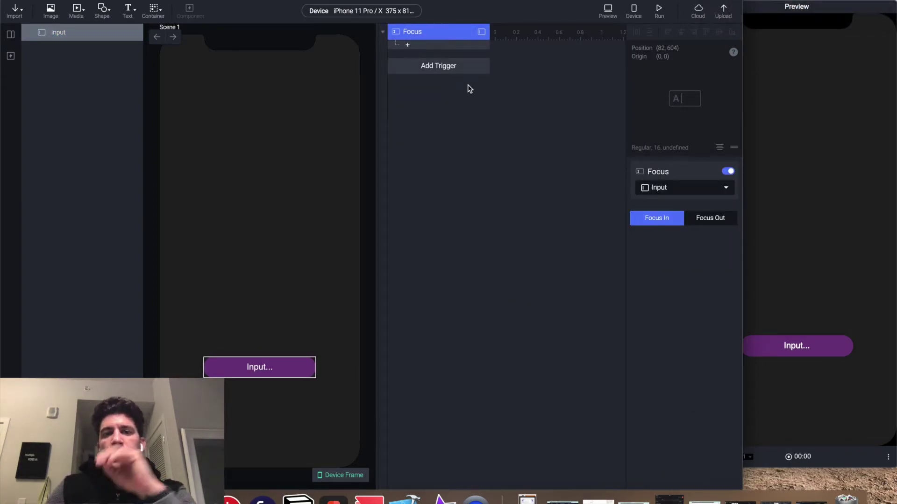
{"action": "left_click", "coordinate": [811, 345]}
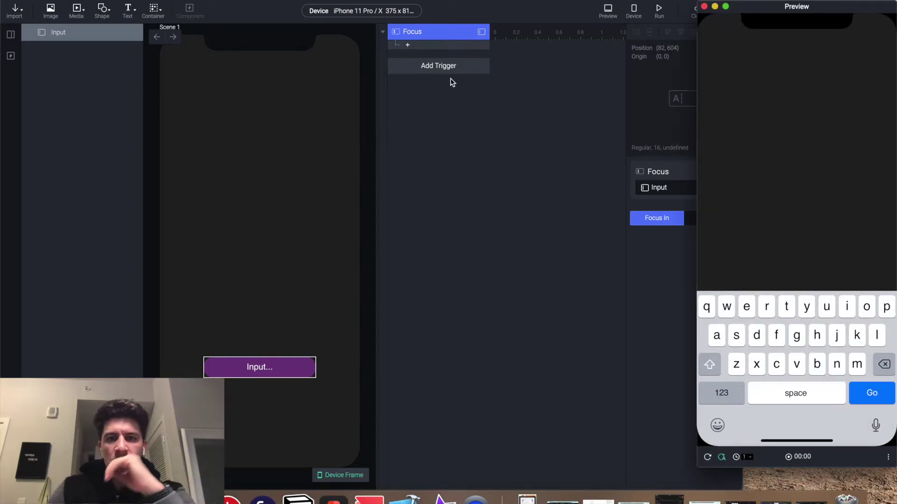
{"action": "left_click", "coordinate": [433, 26]}
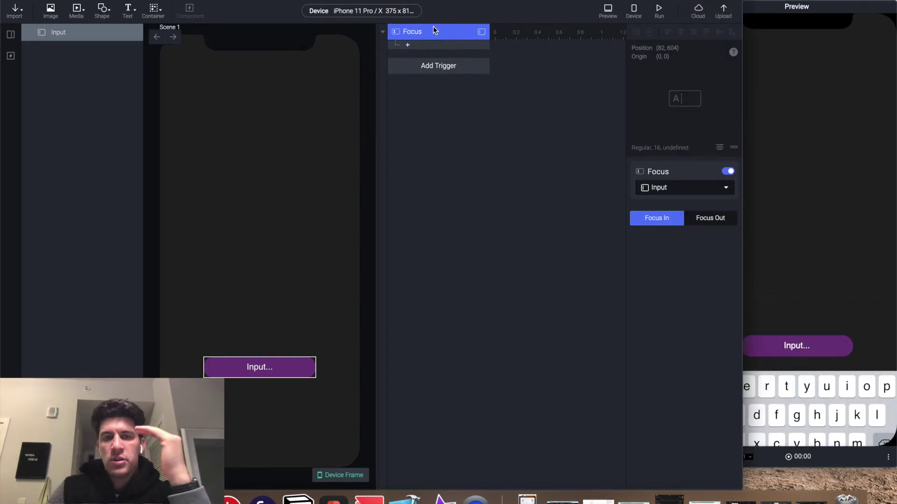
- Add a Move response under Focus, trying target Y values 200 and 50 in the Preview
{"action": "left_click", "coordinate": [407, 47]}
{"action": "left_click", "coordinate": [414, 59]}
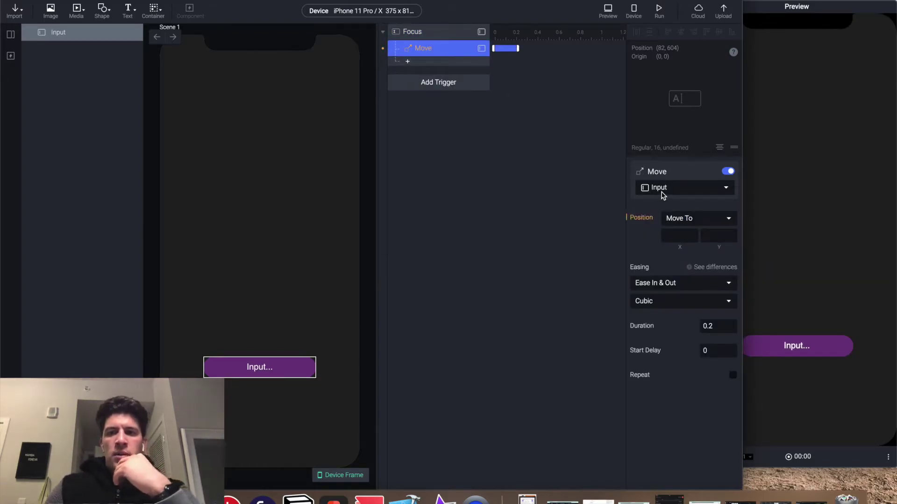
{"action": "left_click", "coordinate": [712, 235]}
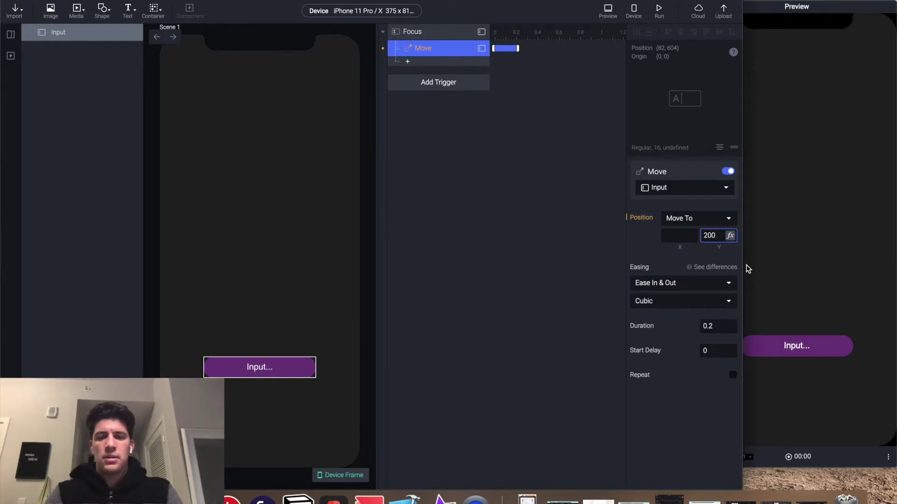
{"action": "key", "text": "Return"}
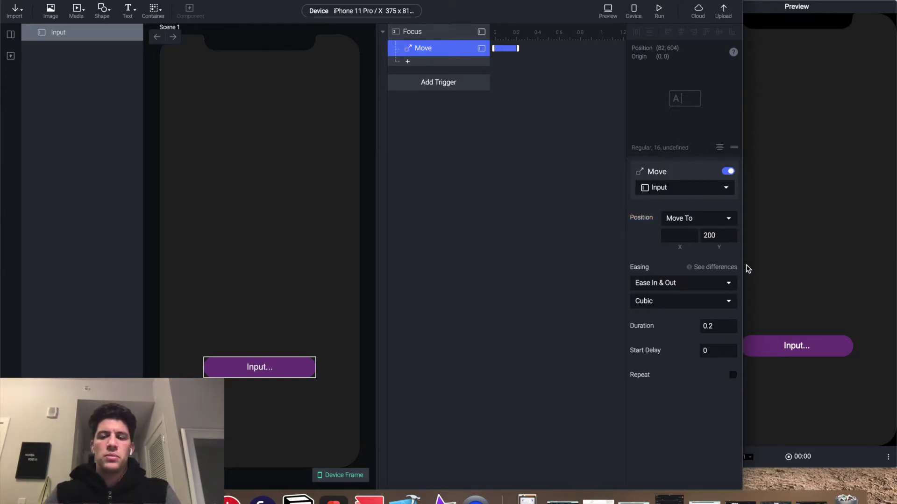
{"action": "left_click", "coordinate": [788, 352]}
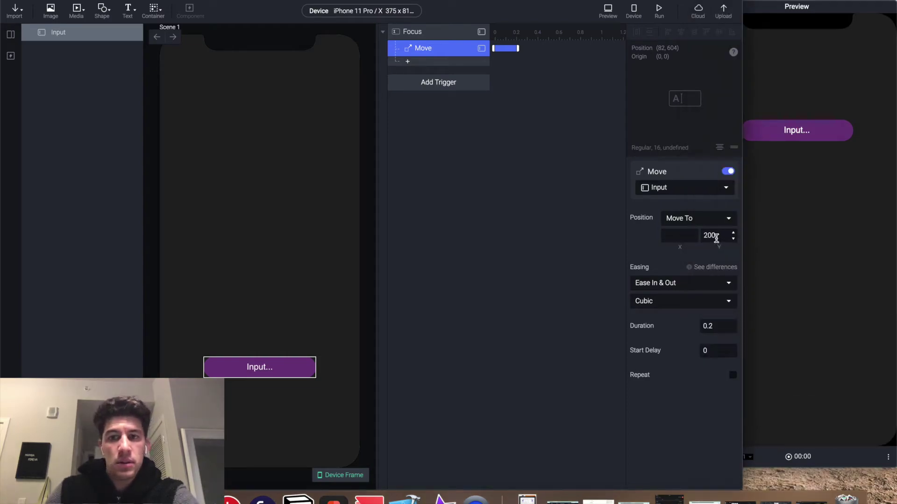
{"action": "left_click", "coordinate": [716, 239]}
{"action": "type", "text": "50"}
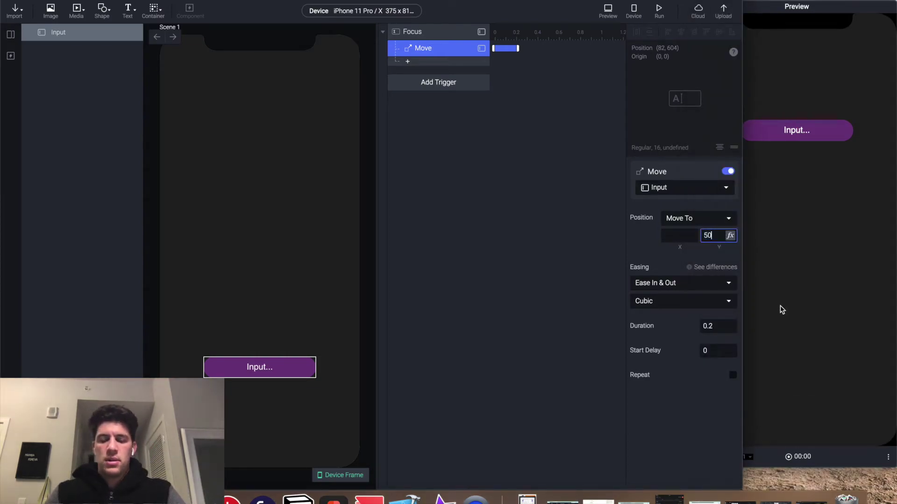
{"action": "key", "text": "Return"}
{"action": "left_click", "coordinate": [810, 355]}
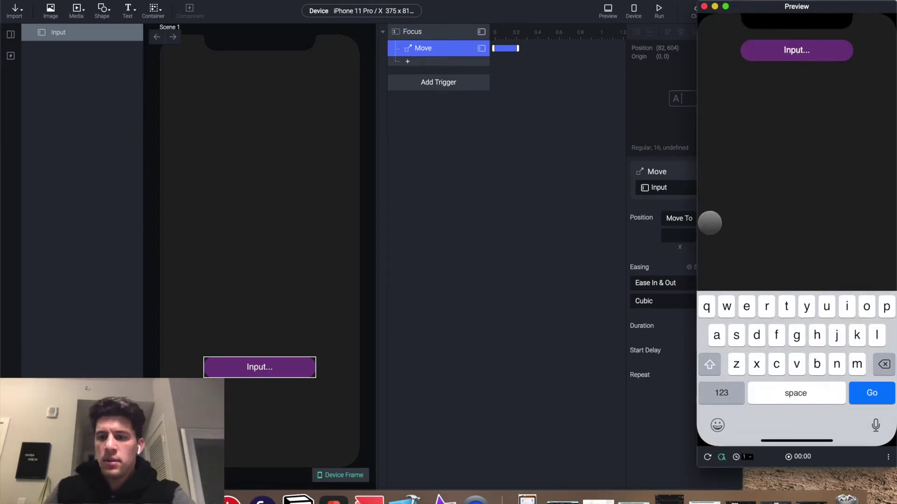
{"action": "left_click", "coordinate": [668, 210]}
- Settle the Move target at Y 400 and test the slide-up in the Preview
{"action": "left_click", "coordinate": [712, 234]}
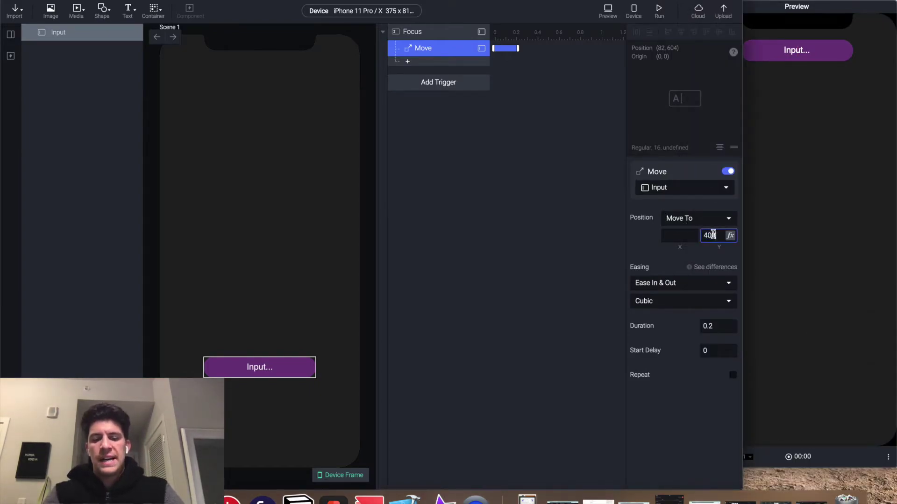
{"action": "key", "text": "Return"}
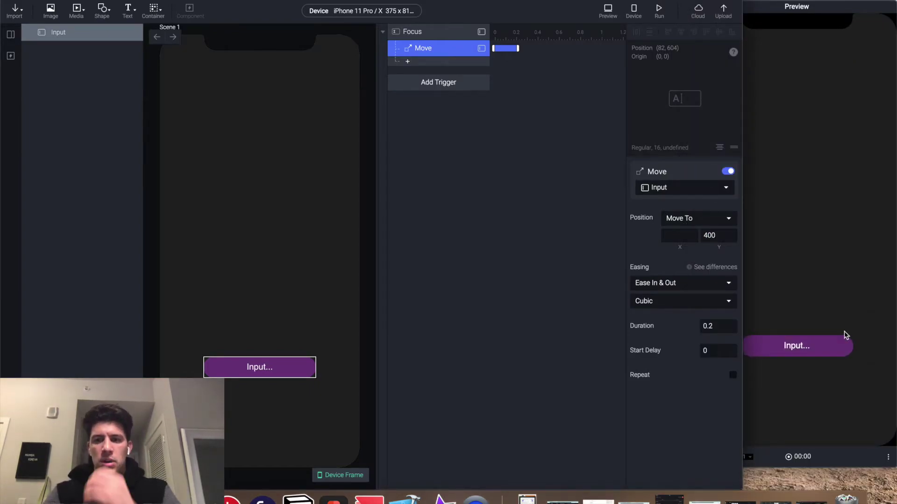
{"action": "left_click", "coordinate": [718, 238]}
{"action": "type", "text": "600"}
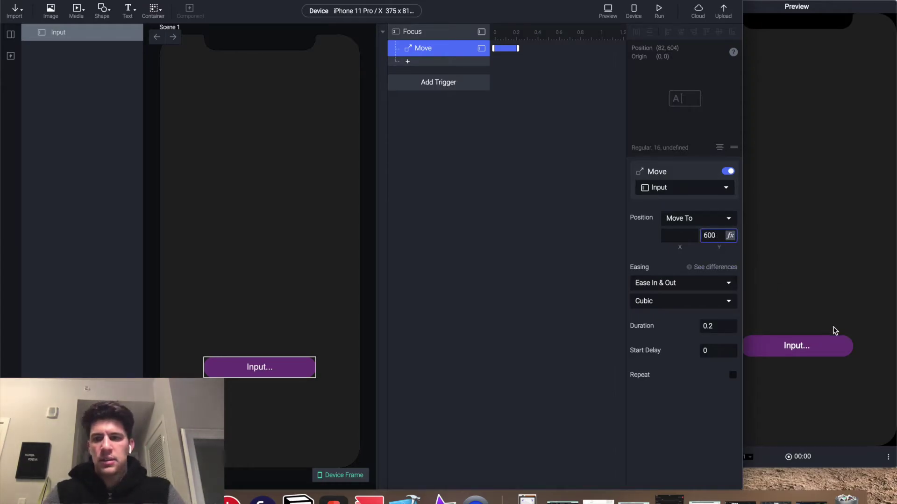
{"action": "left_click", "coordinate": [821, 344]}
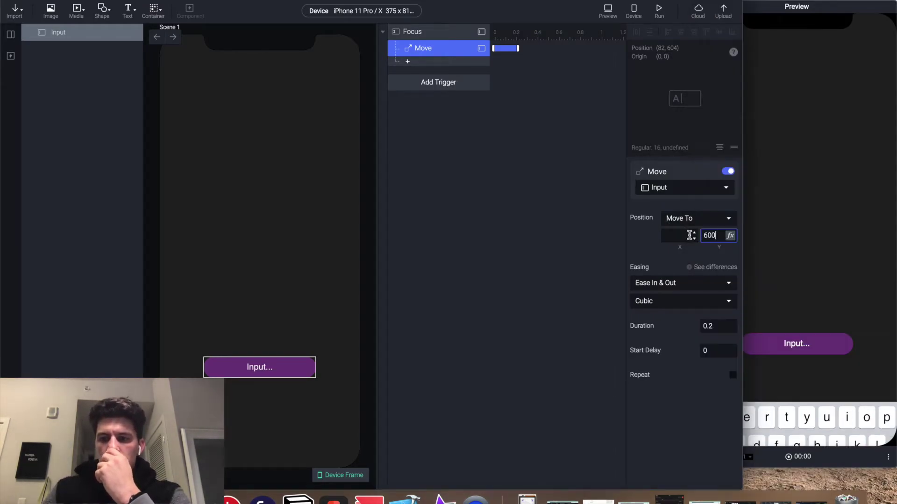
{"action": "key", "text": "Escape"}
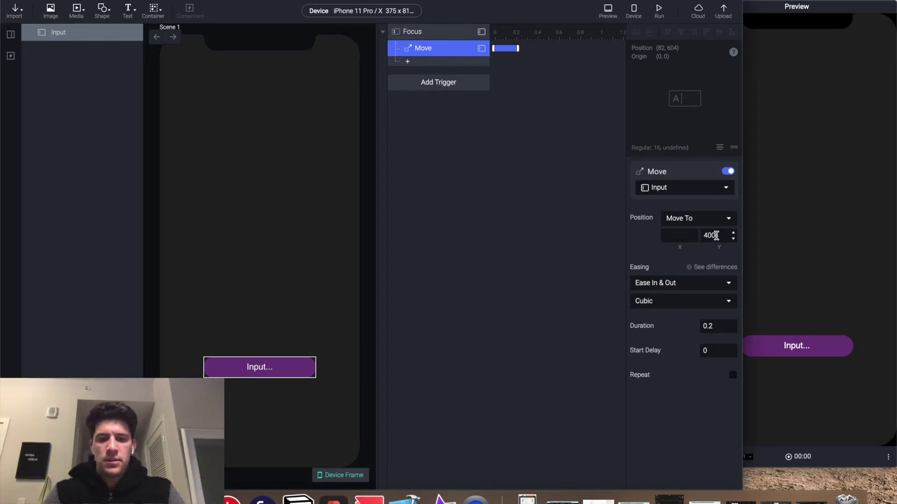
{"action": "left_click", "coordinate": [803, 348]}
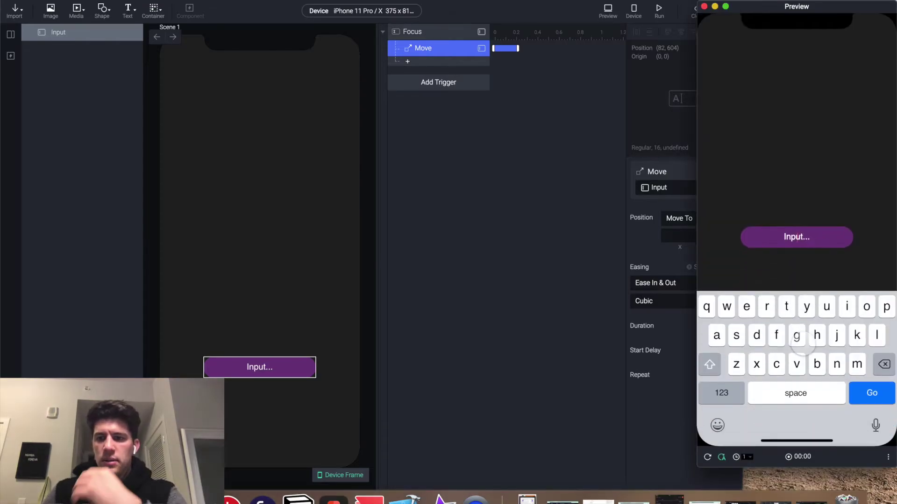
{"action": "left_click", "coordinate": [647, 227]}
{"action": "left_click", "coordinate": [823, 286]}
{"action": "left_click", "coordinate": [707, 457]}
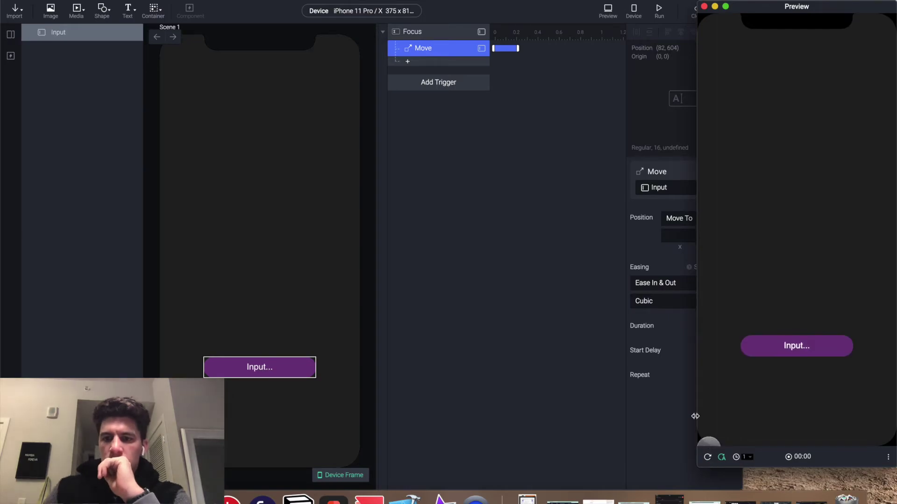
{"action": "left_click", "coordinate": [501, 193]}
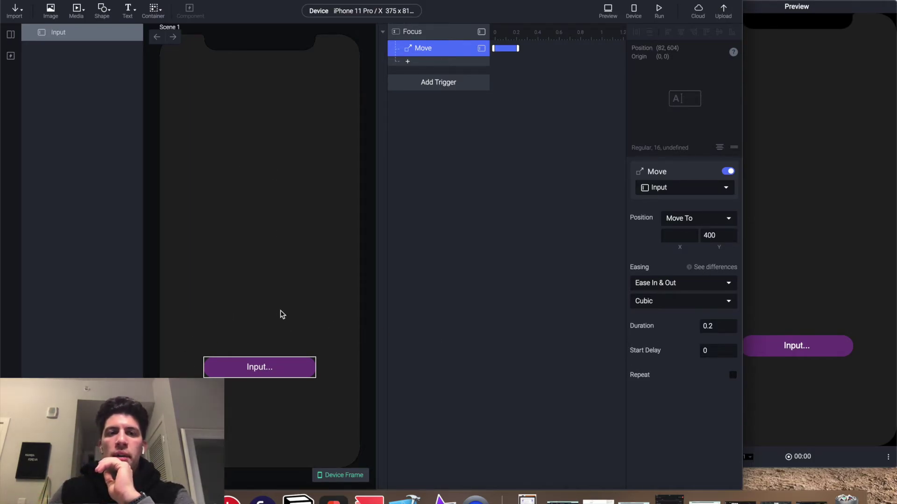
{"action": "left_click", "coordinate": [799, 346]}
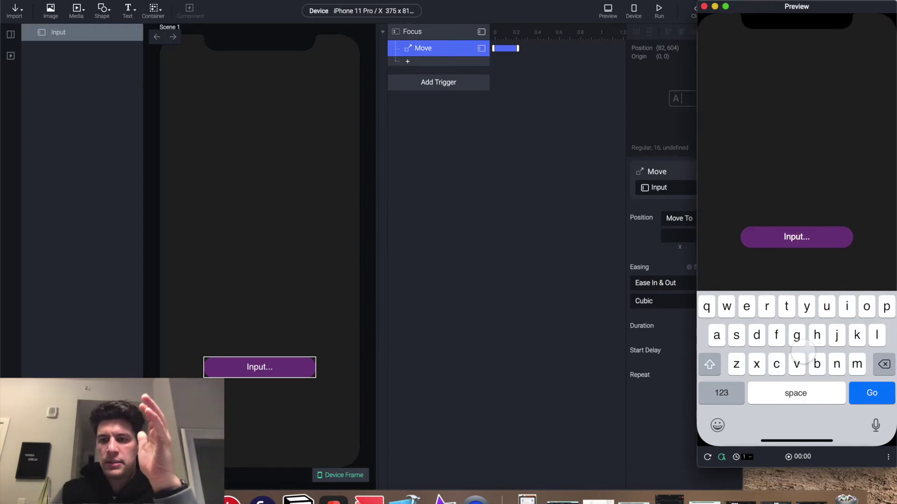
{"action": "type", "text": "adsfgsdf"}
{"action": "key", "text": "BackSpace"}
{"action": "key", "text": "BackSpace"}
{"action": "key", "text": "BackSpace"}
{"action": "key", "text": "BackSpace"}
{"action": "key", "text": "BackSpace"}
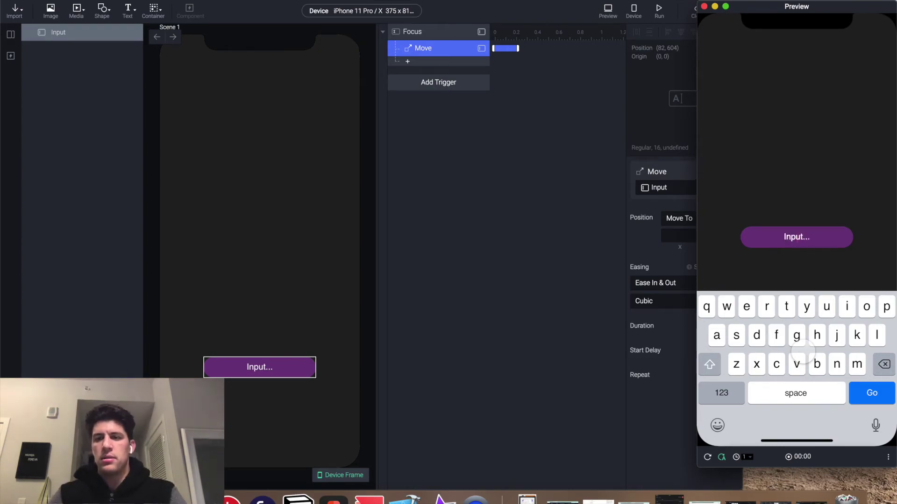
{"action": "left_click", "coordinate": [442, 155]}
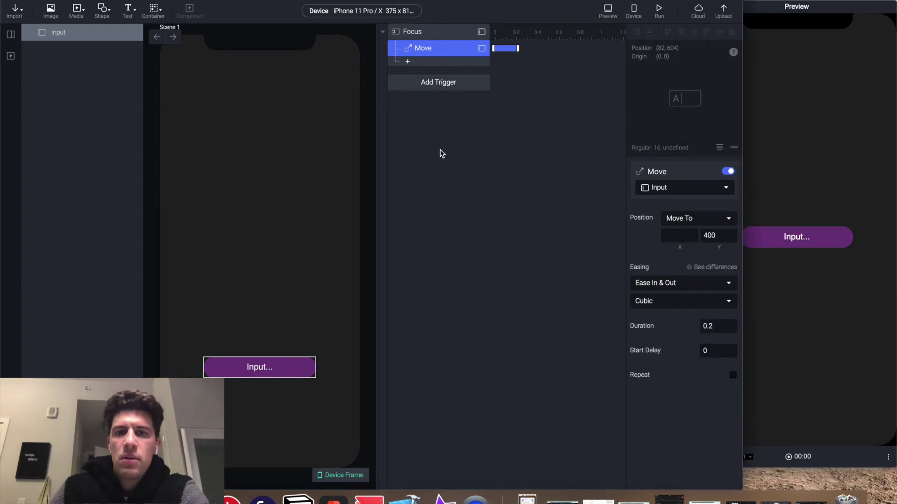
- Add an Input > Return trigger for the Input layer beneath the Focus trigger
{"action": "left_click", "coordinate": [408, 62]}
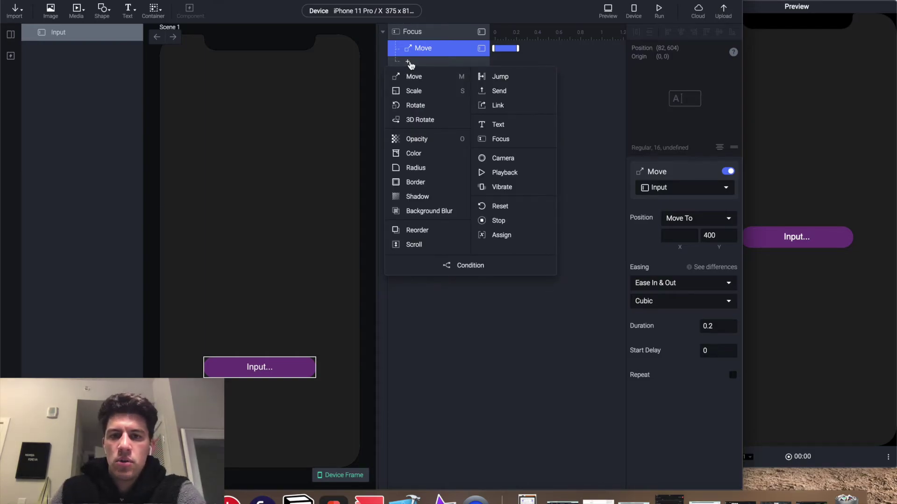
{"action": "left_click", "coordinate": [558, 53]}
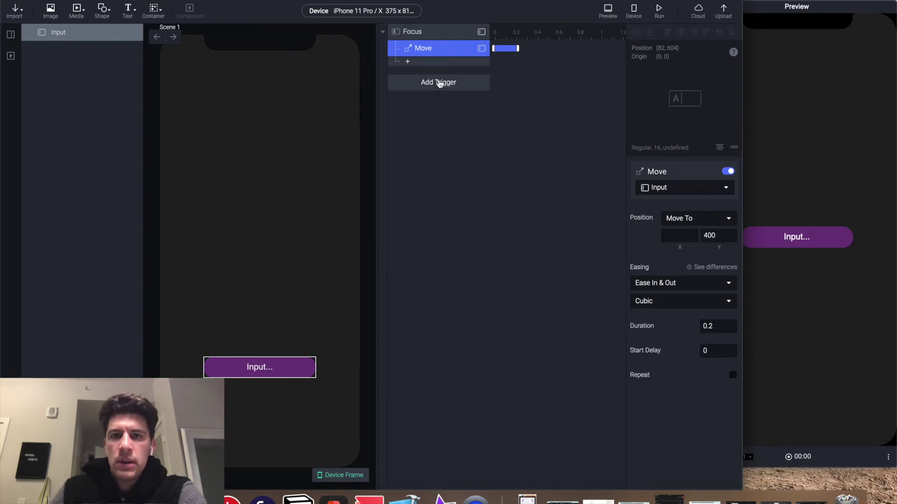
{"action": "left_click", "coordinate": [440, 83]}
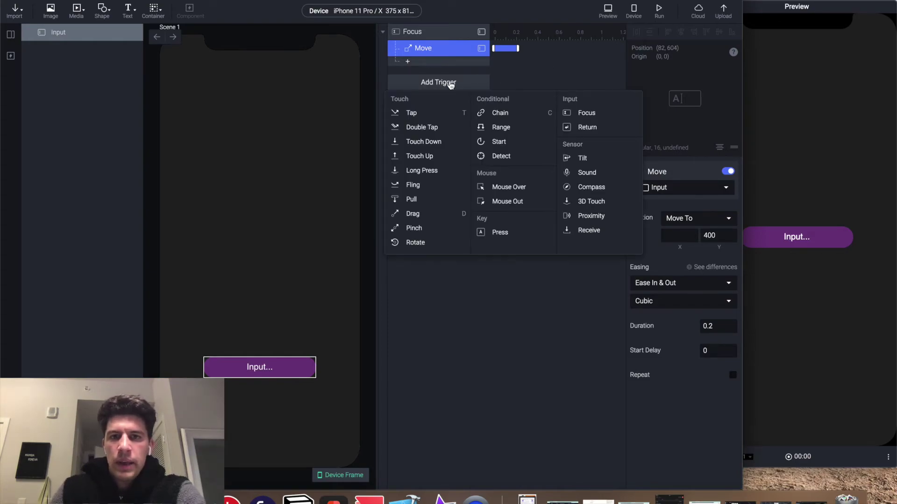
{"action": "left_click", "coordinate": [583, 128]}
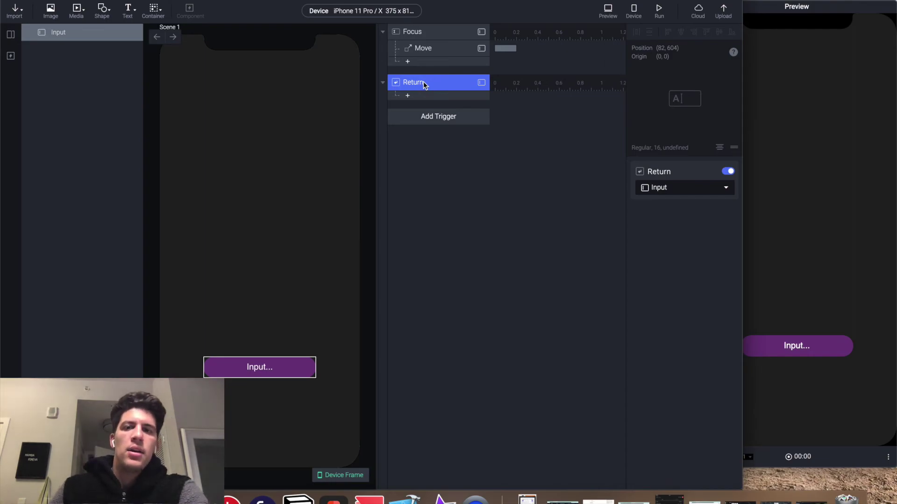
{"action": "left_click", "coordinate": [443, 98]}
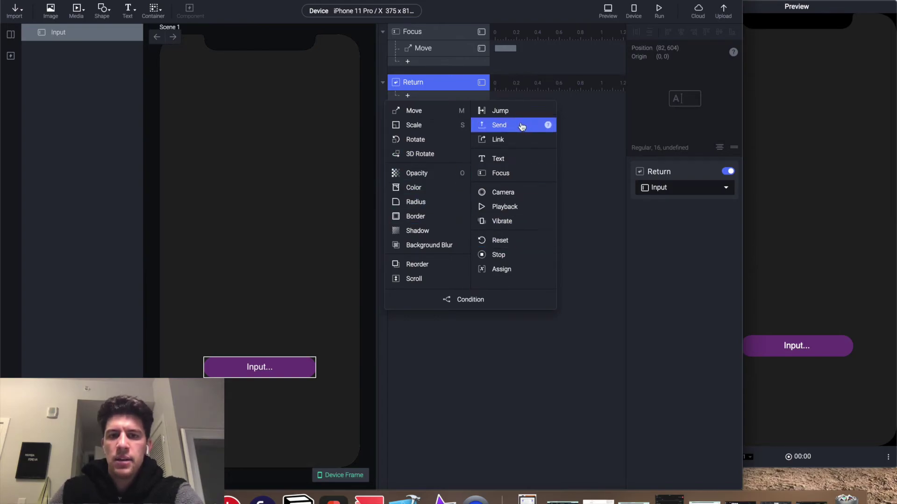
- Add a Reset response to the Return trigger targeting Input instead of Current Scene
{"action": "left_click", "coordinate": [515, 245]}
{"action": "left_click", "coordinate": [675, 189]}
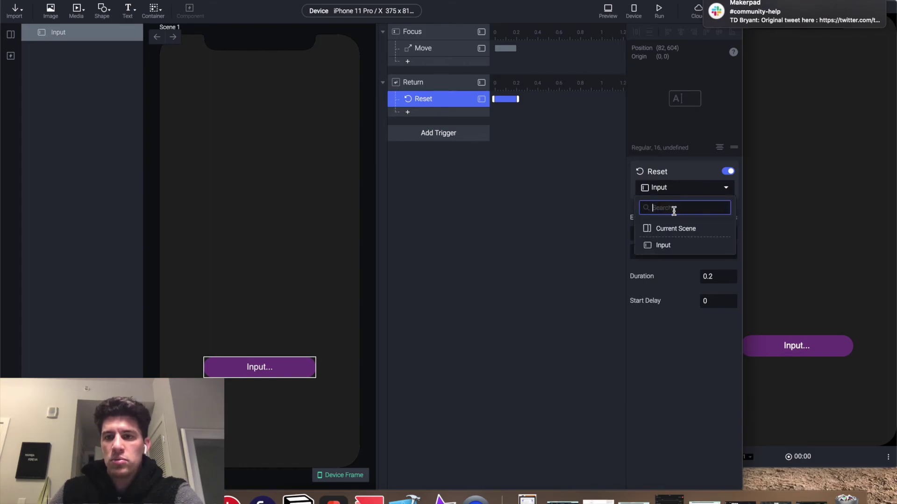
{"action": "left_click", "coordinate": [674, 229]}
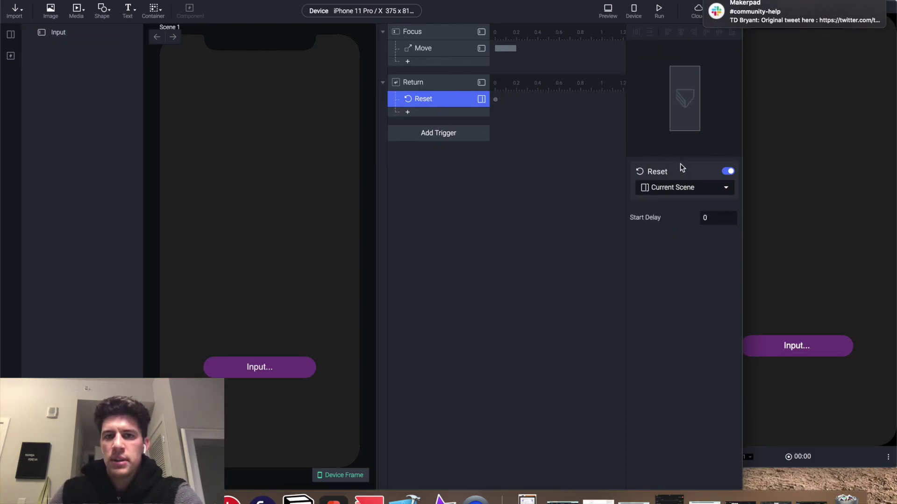
{"action": "left_click", "coordinate": [682, 187]}
{"action": "left_click", "coordinate": [682, 245]}
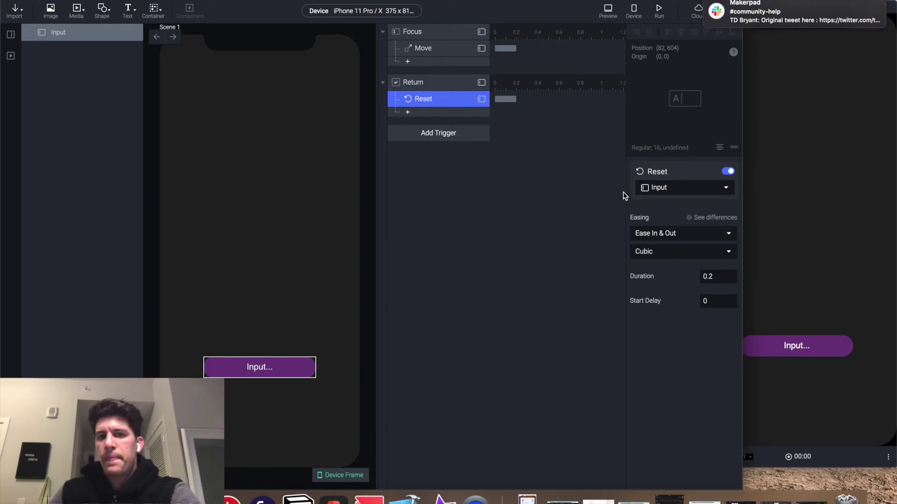
{"action": "left_click", "coordinate": [795, 343]}
- Type text into the preview field and press Return twice, confirming it clears and drops back
{"action": "type", "text": "sajkfdsjd"}
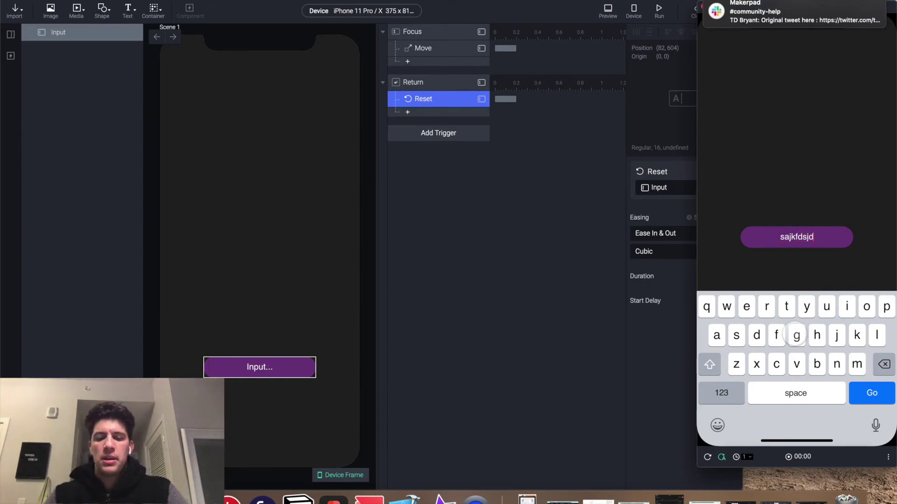
{"action": "key", "text": "Return"}
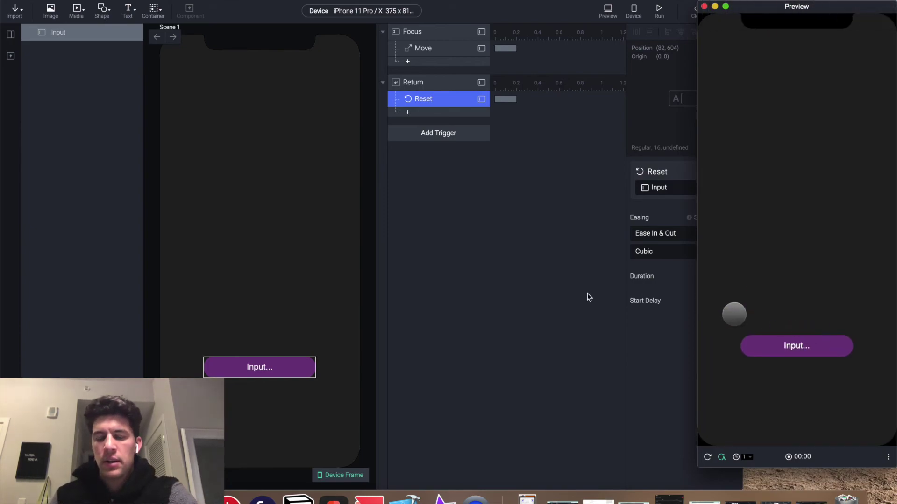
{"action": "left_click", "coordinate": [795, 345]}
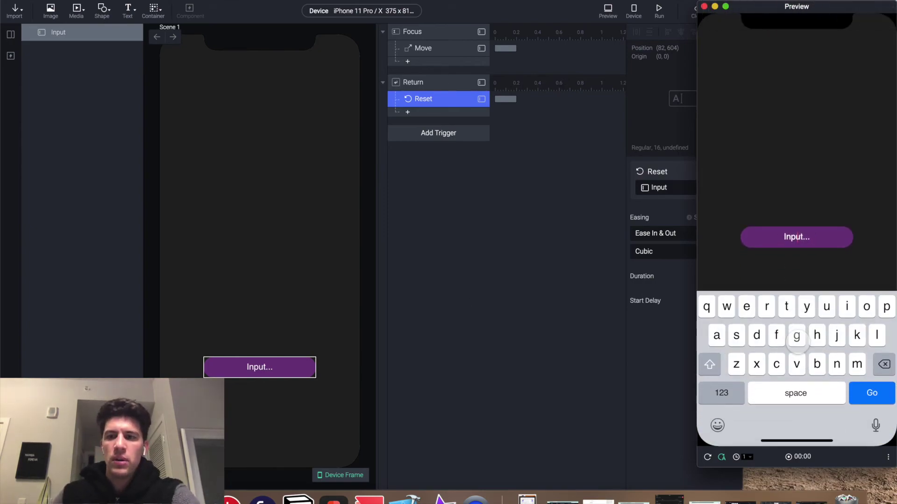
{"action": "type", "text": "asljfsadkfka"}
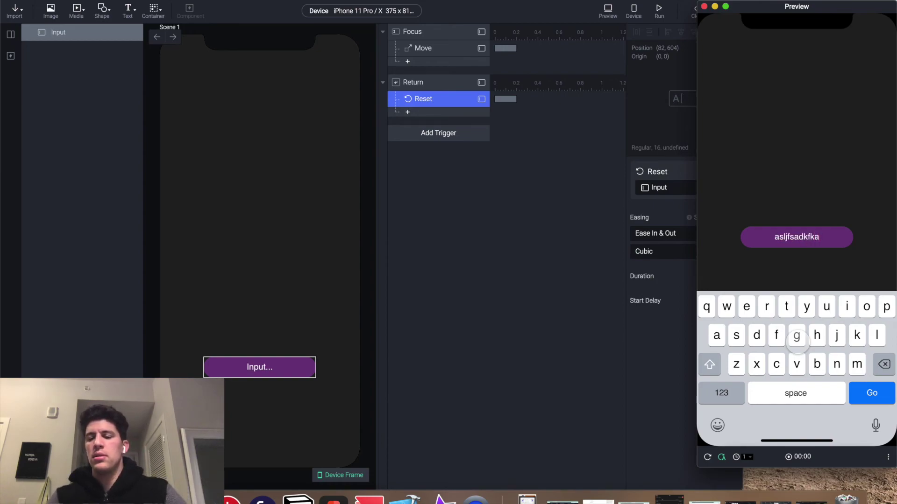
{"action": "key", "text": "Return"}
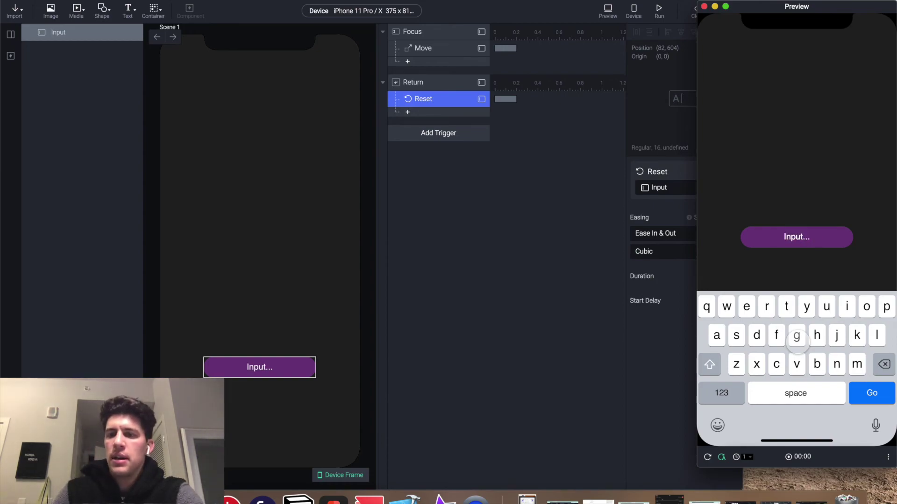
{"action": "left_click", "coordinate": [495, 201]}
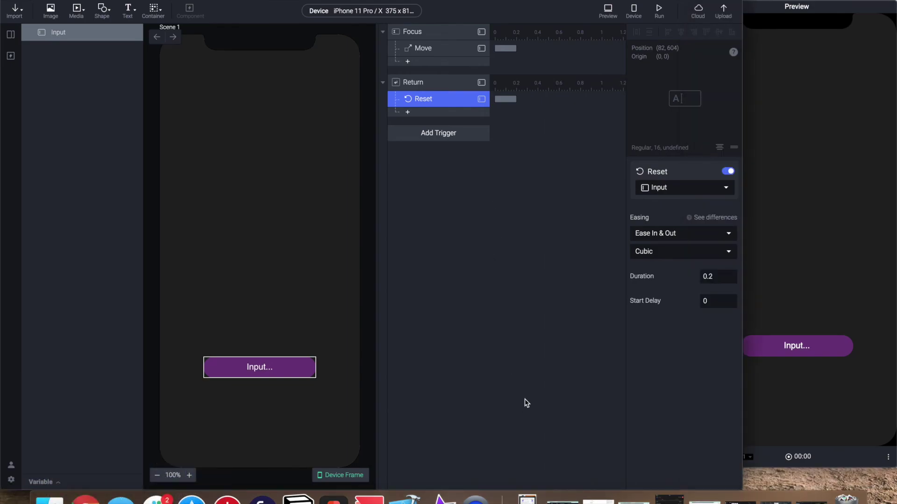
{"action": "left_click", "coordinate": [751, 286]}
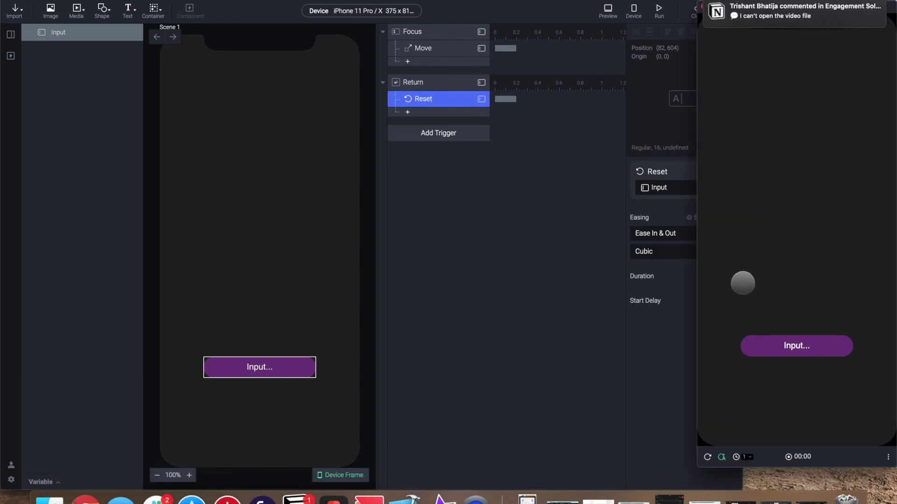